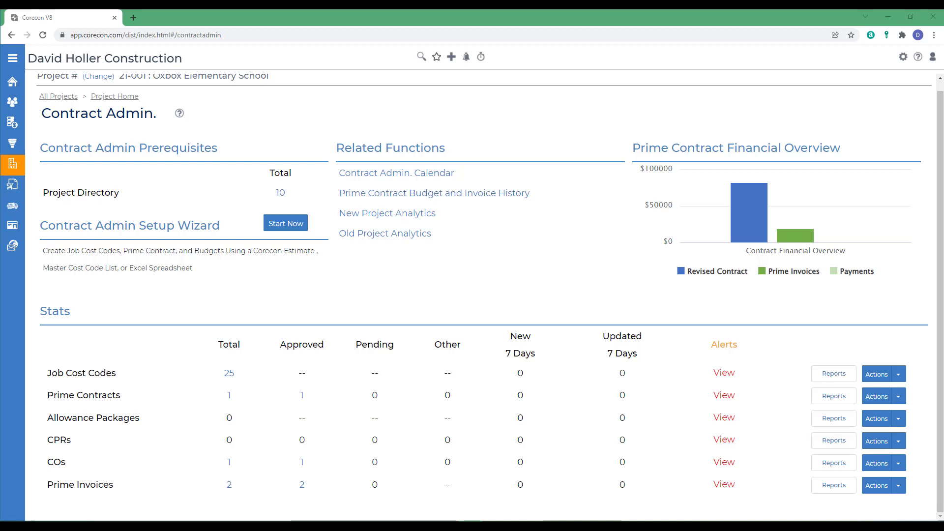
Step: Open the Knowledge Base help article on importing submittals from Microsoft Excel
left_click(918, 57)
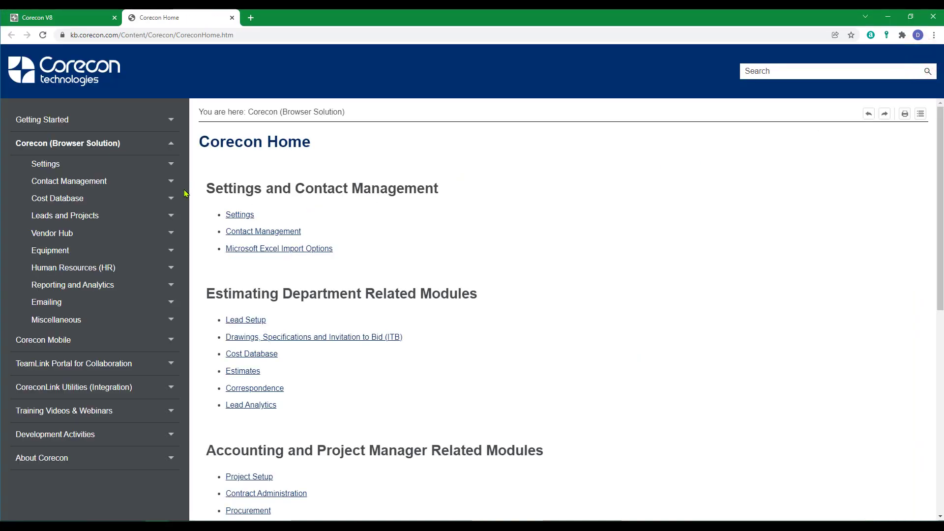
left_click(39, 120)
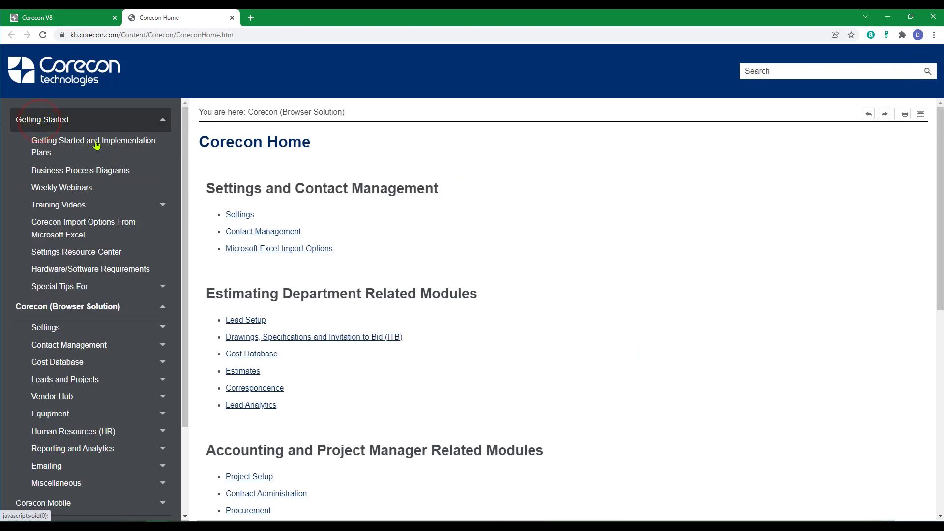
left_click(59, 234)
scroll(441, 336, "down", 15)
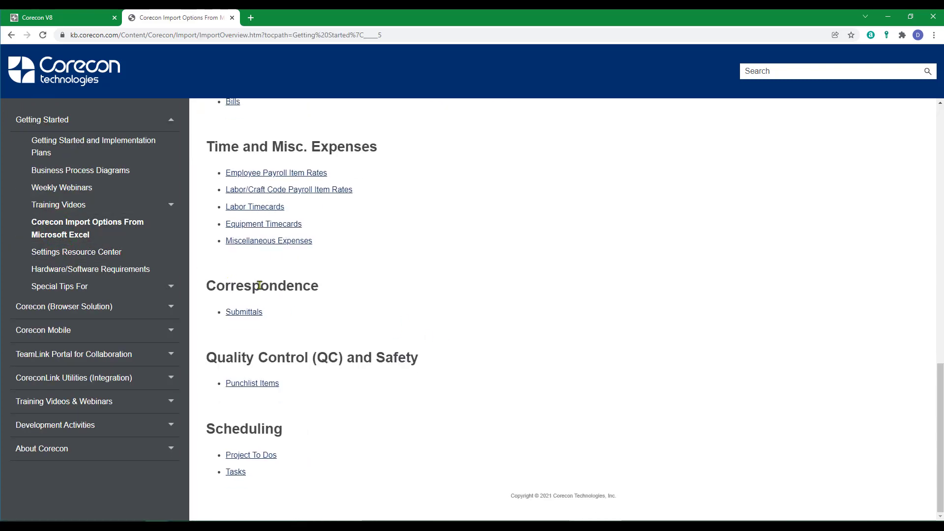
left_click(238, 312)
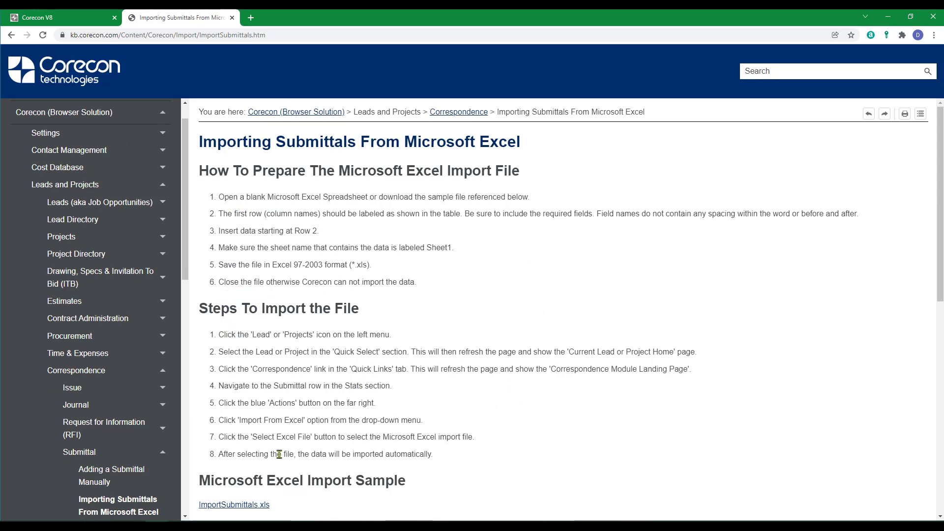
Step: Review the article's import steps and field list, then bring the ImportSubmittals_21-001 workbook into view
scroll(285, 449, "down", 5)
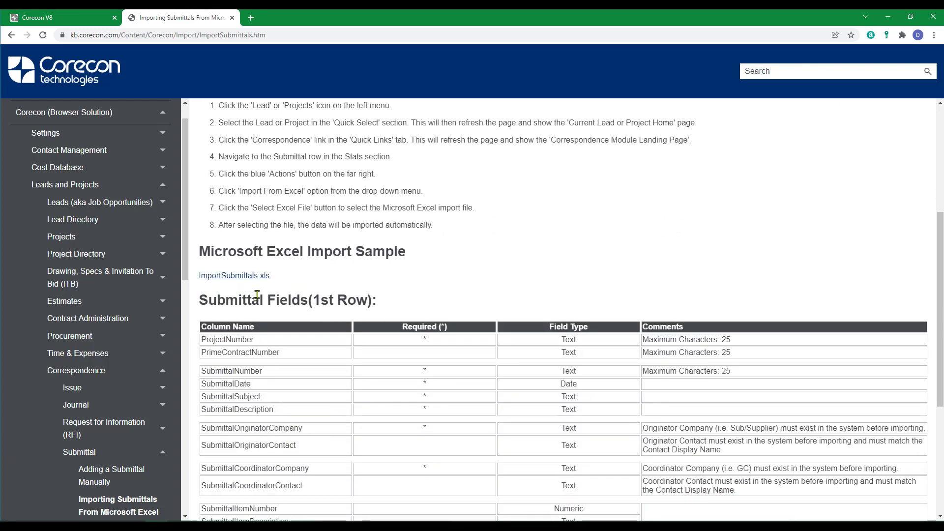
scroll(317, 357, "down", 5)
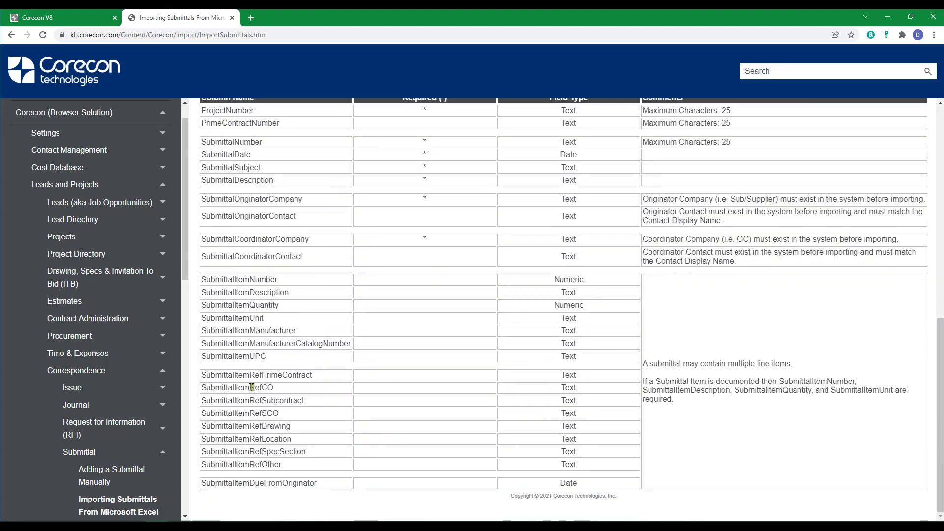
scroll(252, 387, "up", 5)
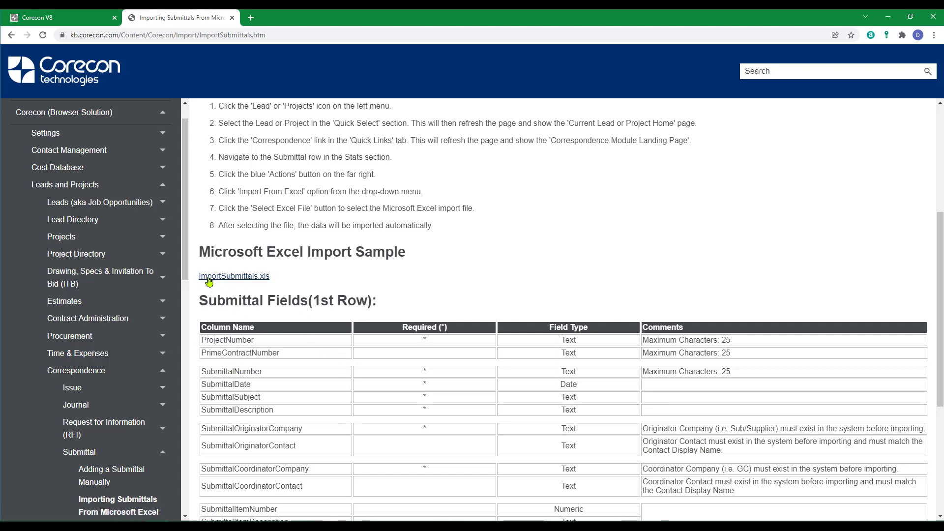
left_click_drag(0, 211, 855, 29)
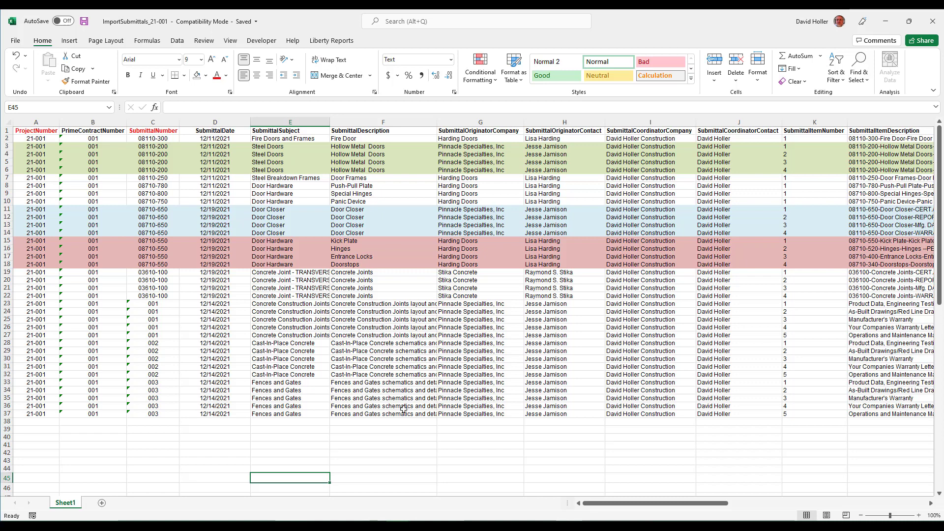
Step: Select the ProjectNumber values in column A and the contract numbers in column B
left_click_drag(31, 140, 30, 412)
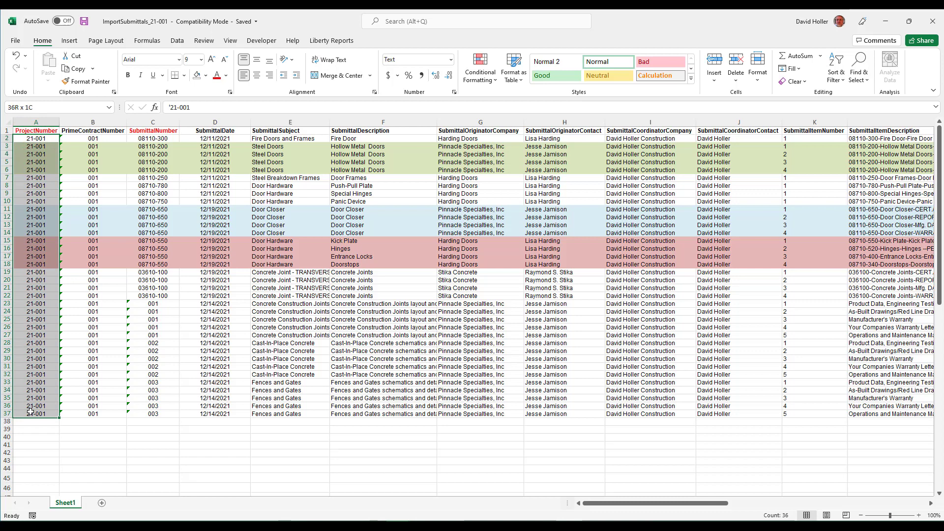
left_click_drag(30, 412, 30, 413)
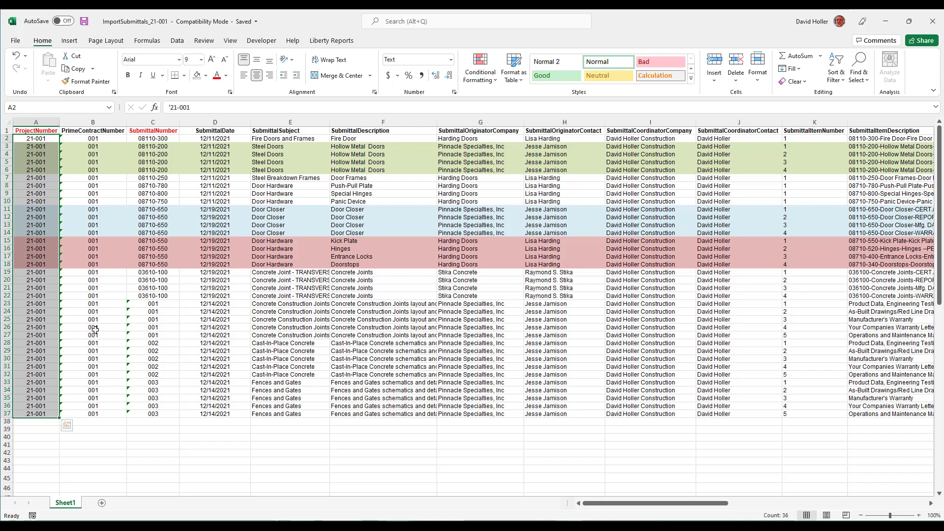
left_click(92, 140)
key("ctrl+shift+Down")
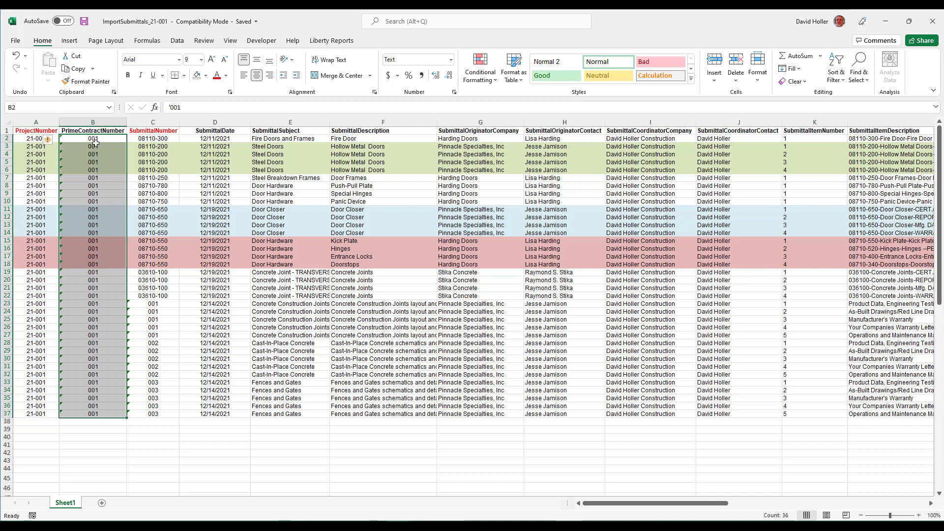
key("ctrl+v")
Step: Select the submittal coordinator company and contact values in columns I and J
left_click(637, 139)
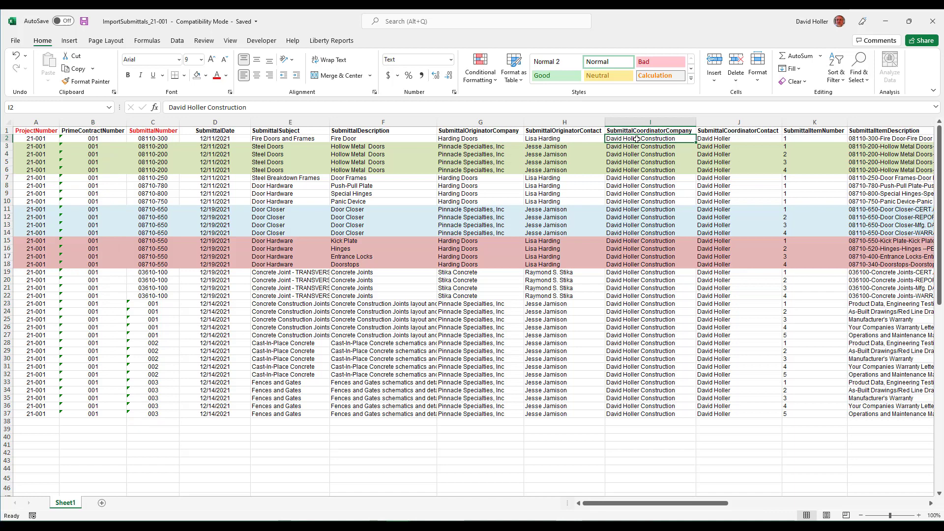
left_click_drag(637, 139, 643, 414)
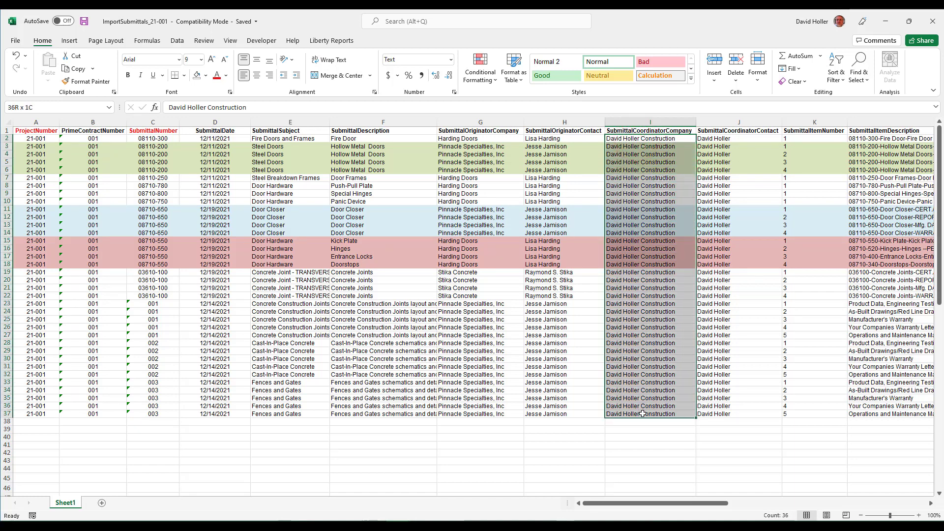
key("ctrl+v")
left_click_drag(716, 139, 718, 415)
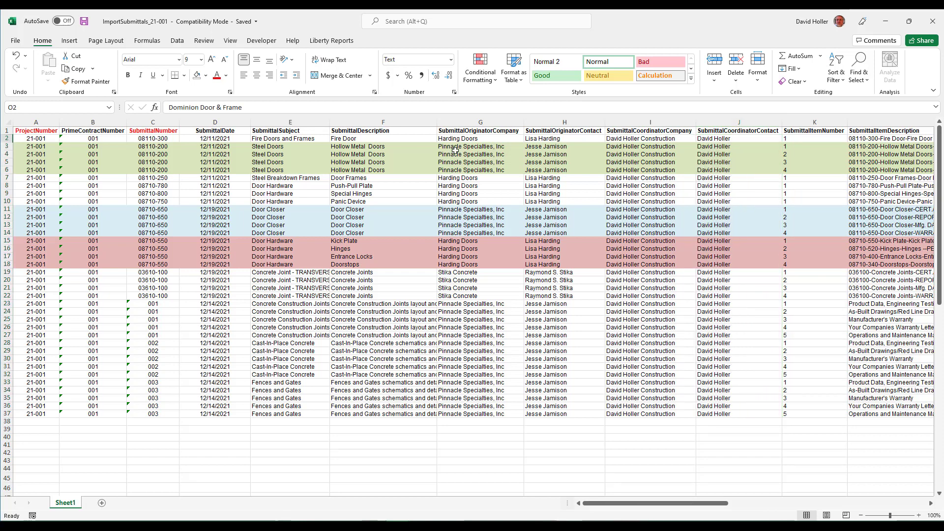
Step: Select the originator company and contact values in columns G and H
left_click_drag(451, 139, 458, 413)
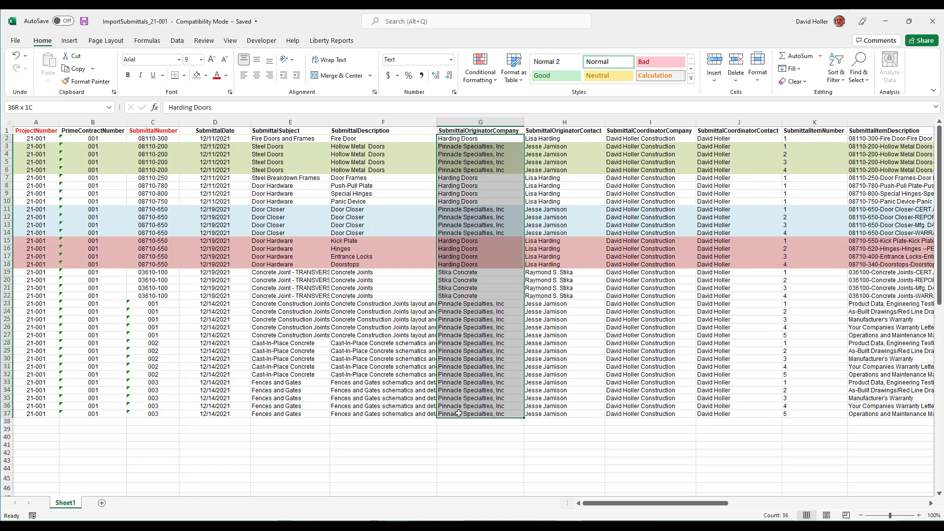
key("ctrl+v")
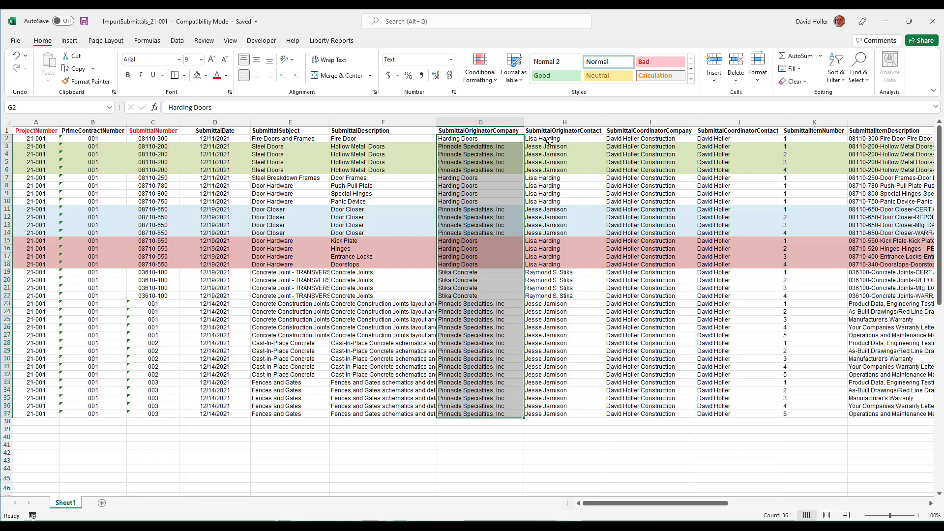
left_click_drag(549, 141, 550, 415)
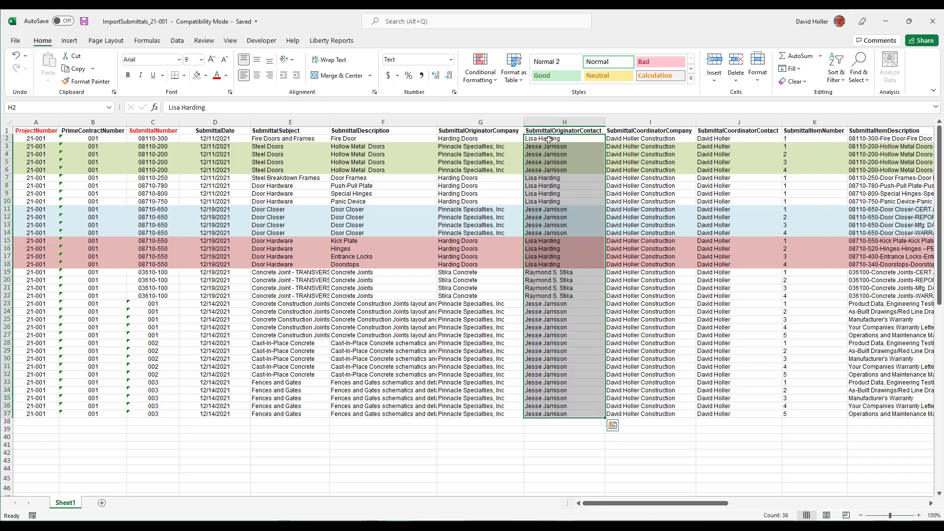
left_click(529, 461)
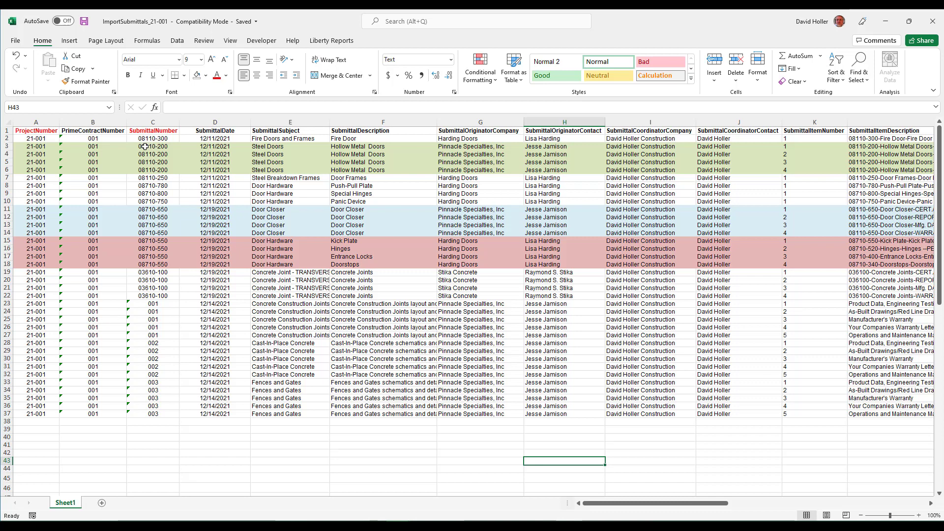
Step: Highlight the four rows of submittal 08110-200 and its item numbers 1–4
left_click_drag(149, 146, 146, 171)
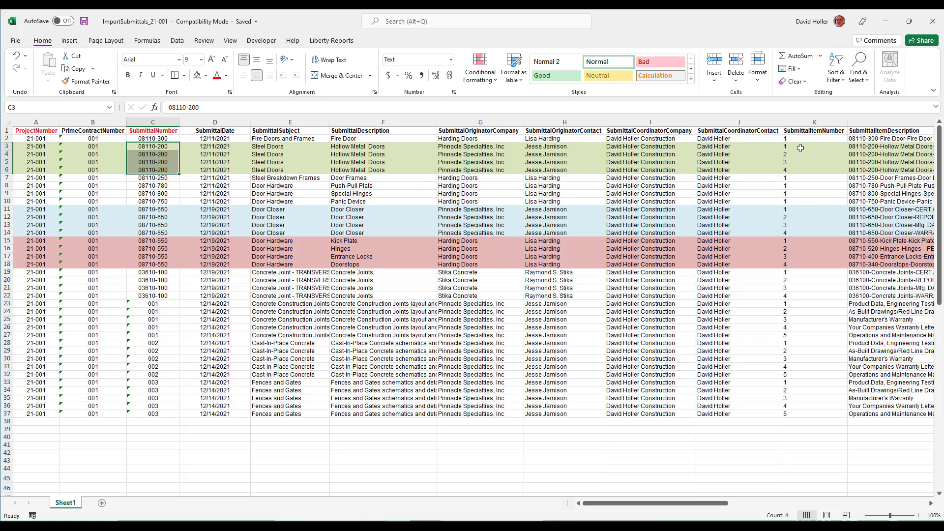
left_click_drag(800, 147, 801, 167)
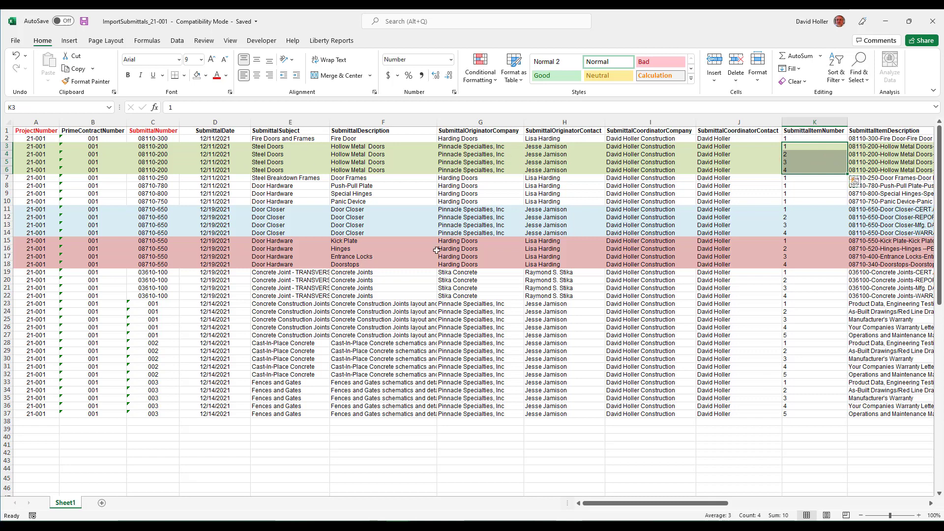
left_click(196, 202)
Step: Highlight the item rows of submittals 08710-650 and 08710-550, then move Excel off screen
left_click_drag(148, 211, 153, 232)
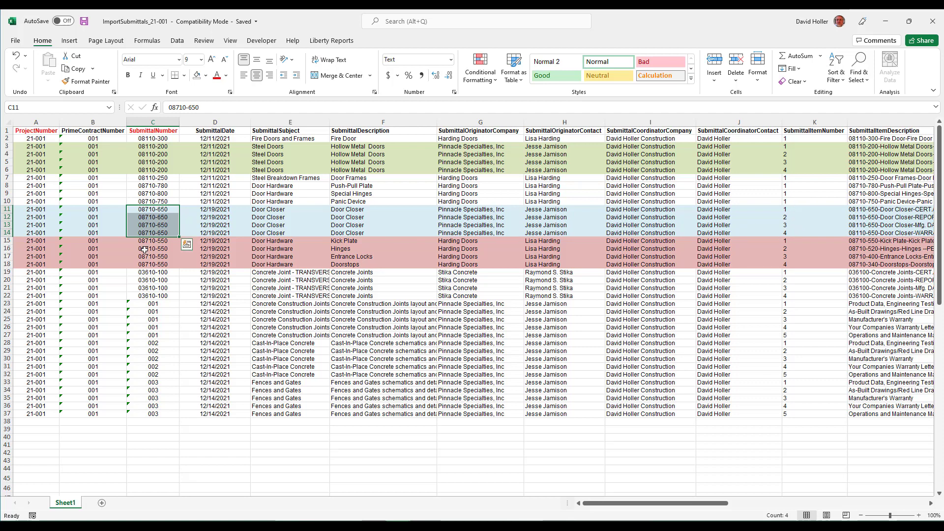
left_click_drag(144, 241, 150, 264)
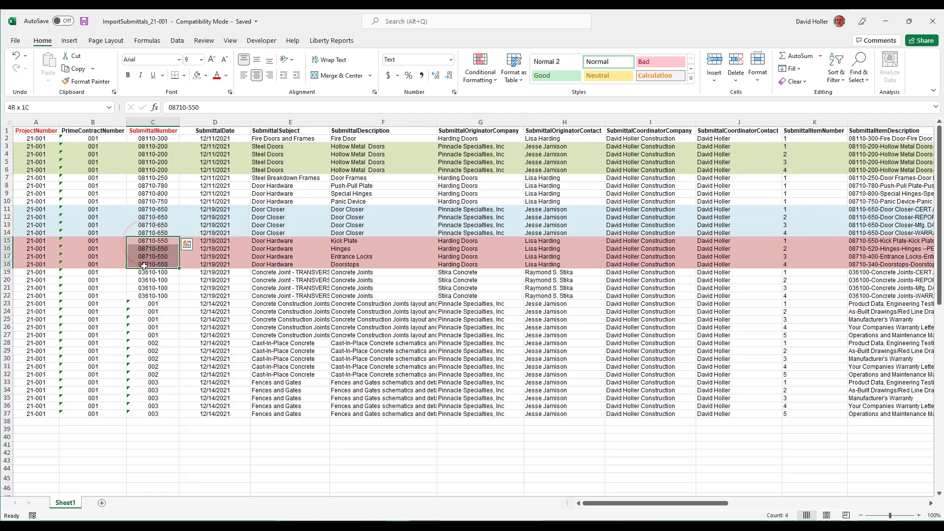
left_click(399, 445)
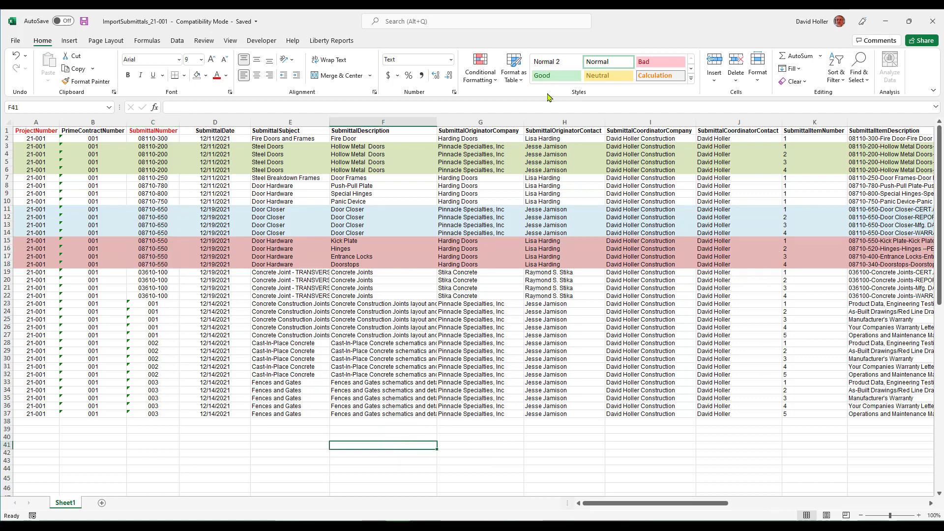
left_click_drag(680, 26, 1, 94)
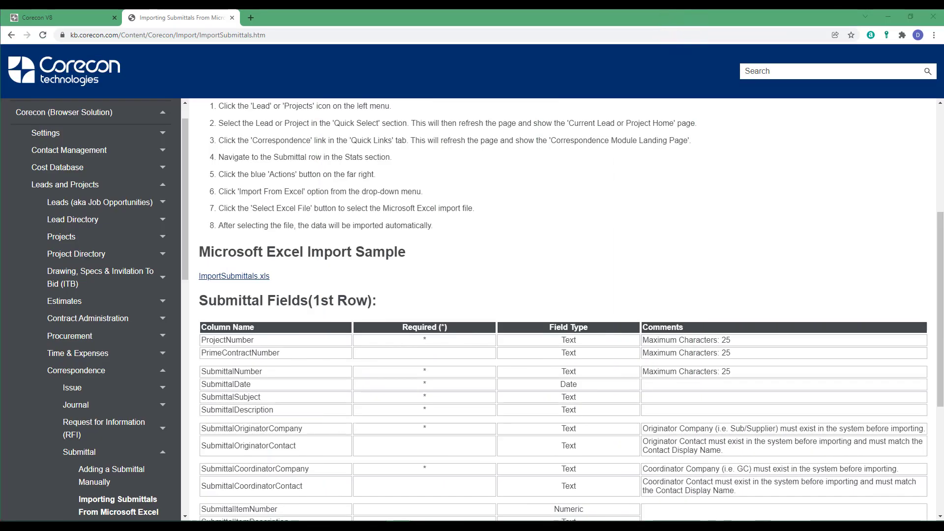
Step: Go to project 21-001's Correspondence module in Corecon
left_click(47, 17)
left_click(110, 94)
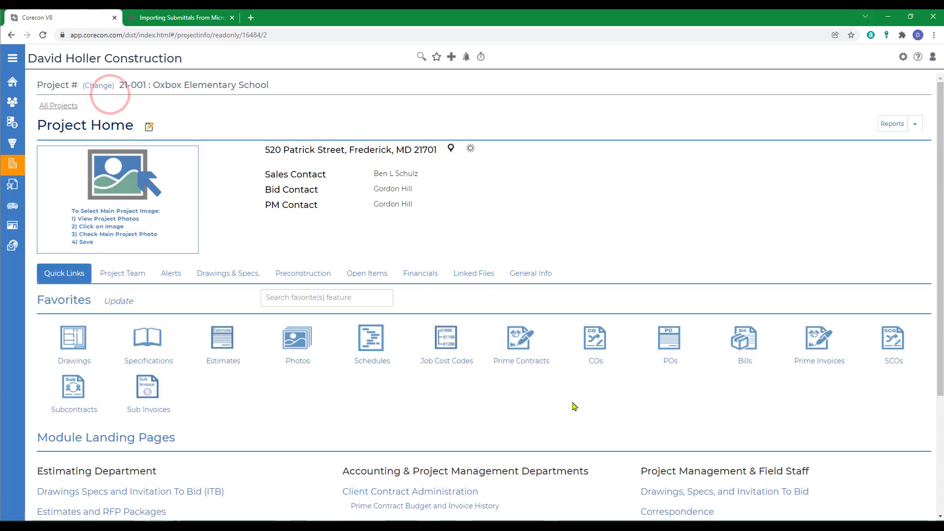
scroll(580, 408, "down", 5)
left_click(672, 351)
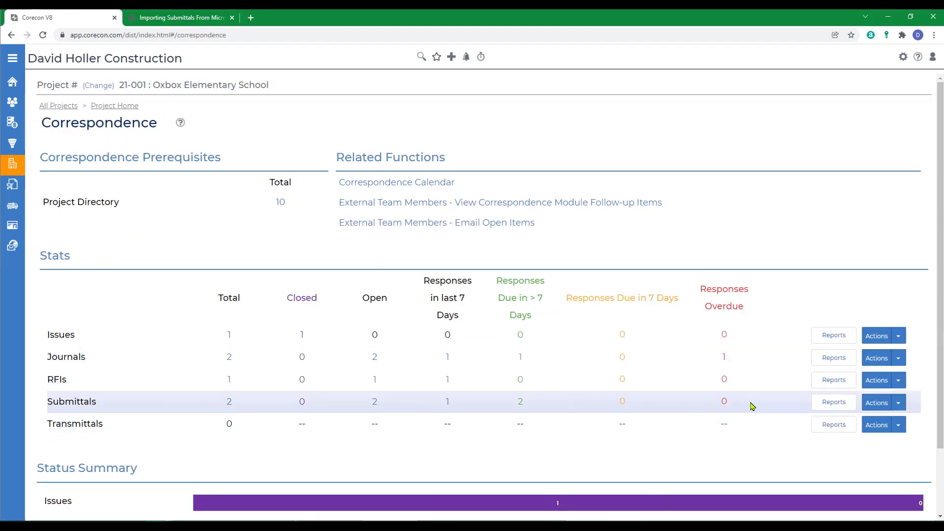
Step: Start the submittal Import From Excel and browse for the workbook file
left_click(898, 404)
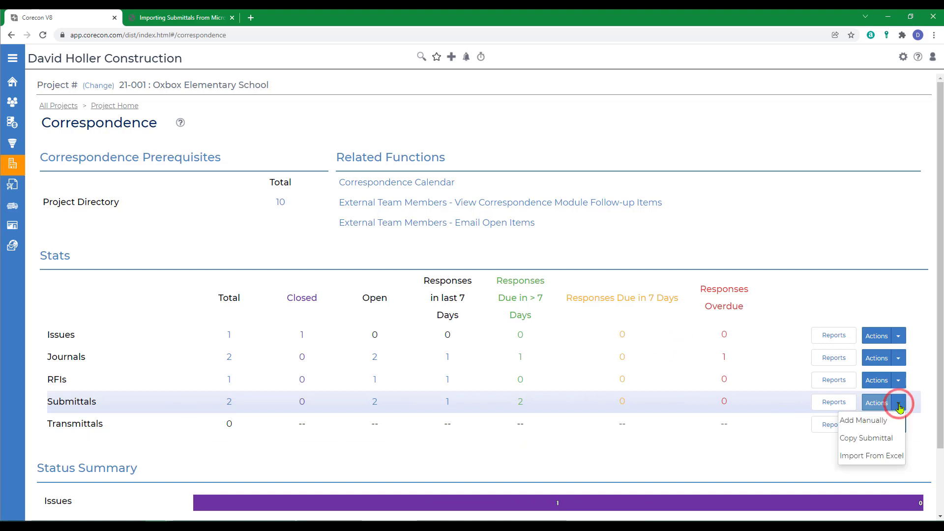
left_click(861, 458)
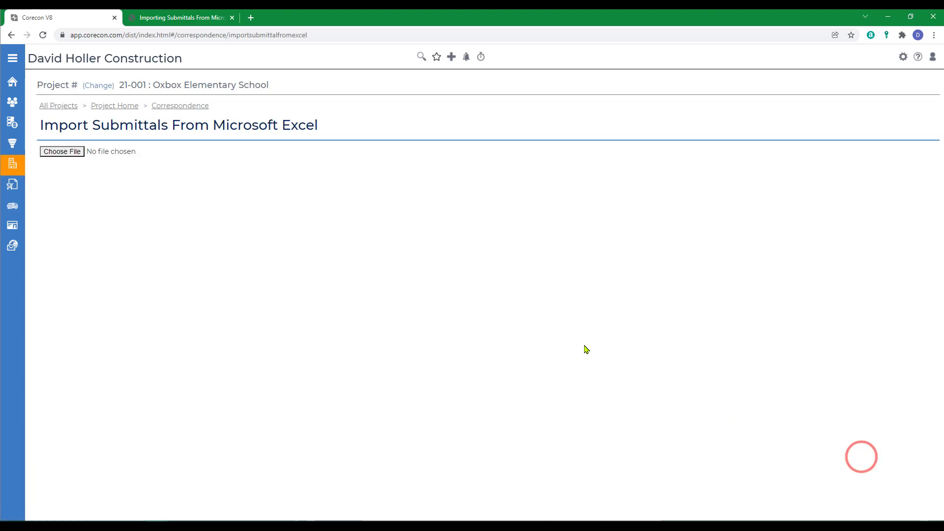
left_click(63, 152)
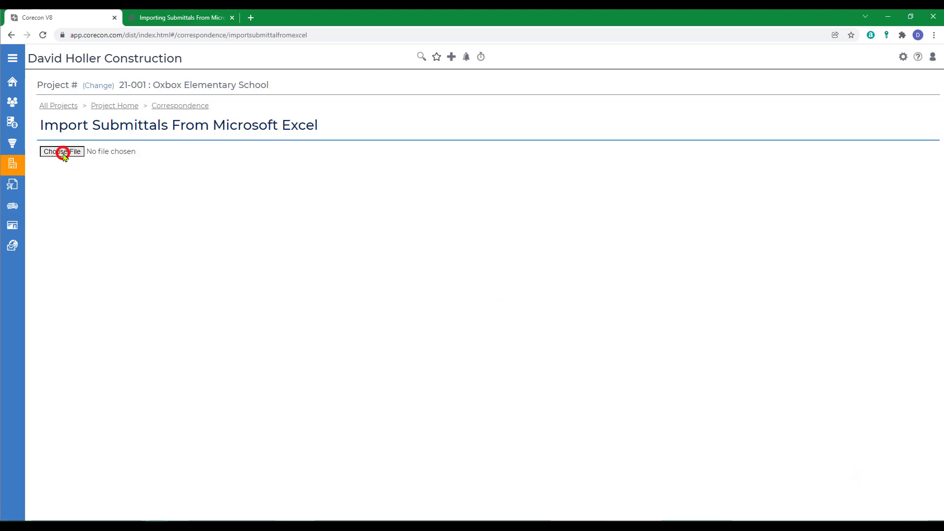
left_click_drag(361, 69, 401, 69)
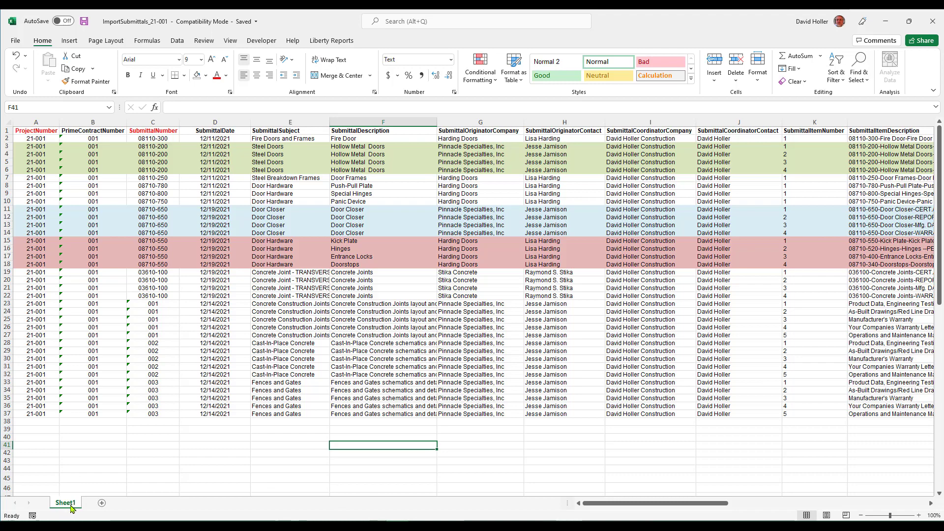
Step: Import ImportSubmittals_21-001 with all 36 records succeeding, then open the list of 12 submittals
left_click_drag(636, 22, 0, 29)
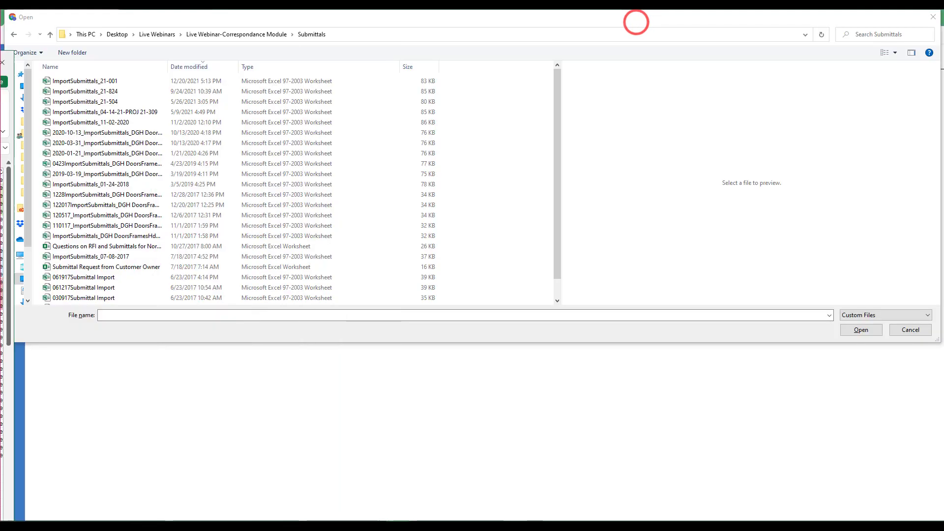
left_click(78, 81)
left_click(860, 329)
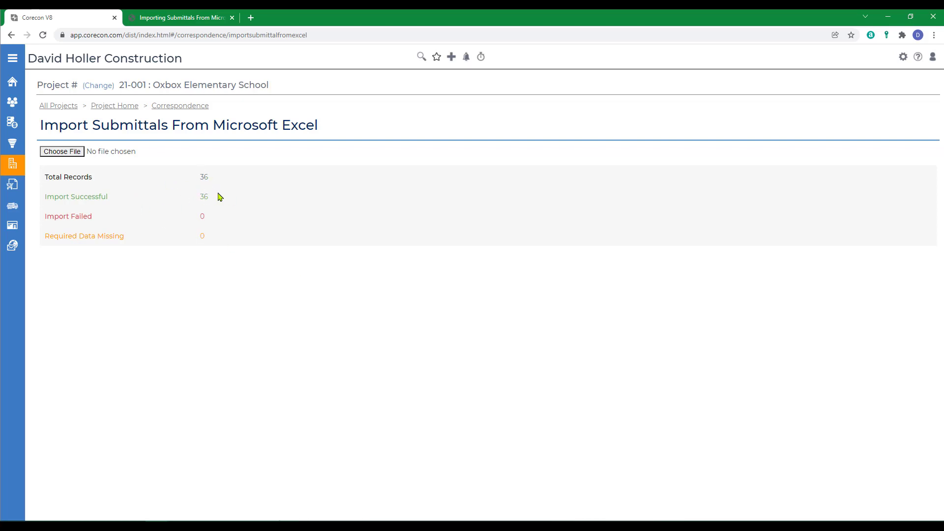
left_click(173, 110)
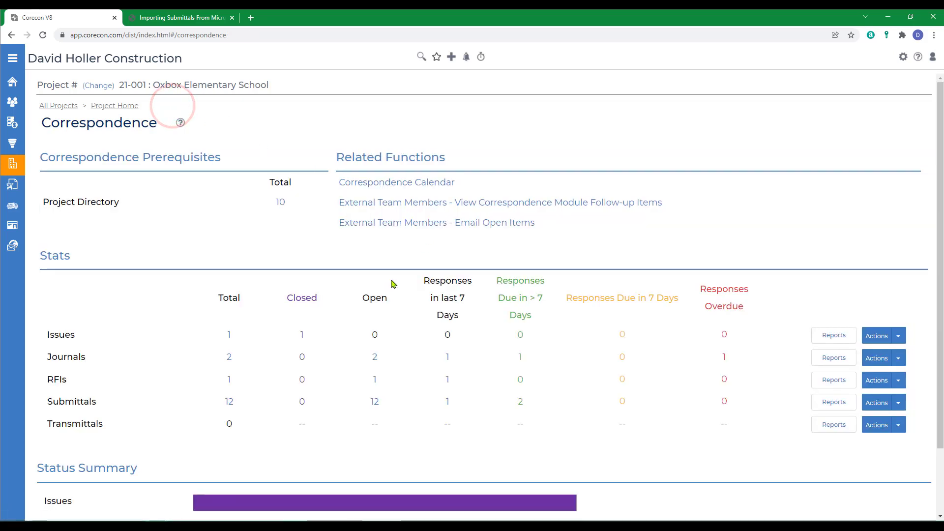
left_click(230, 402)
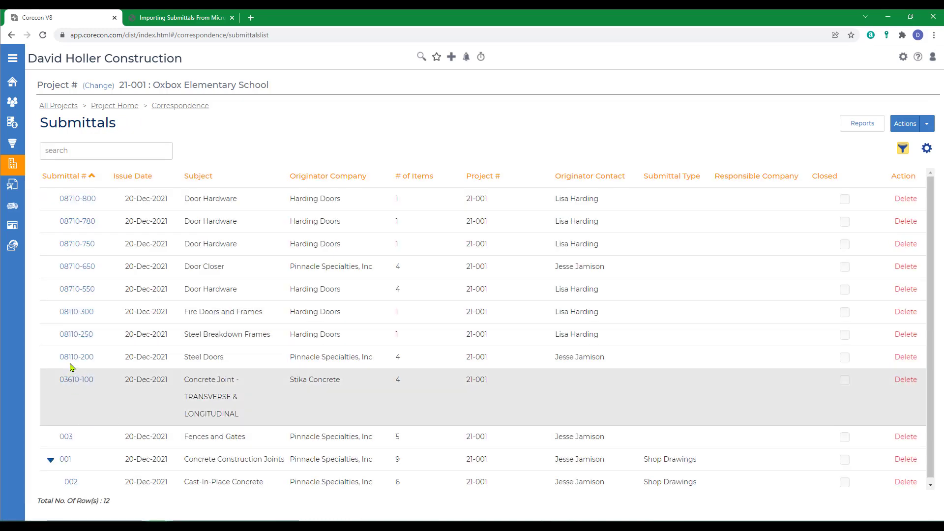
Step: Open submittal 08110-200 Steel Doors and review its four items due 21-Dec-2021
left_click(70, 357)
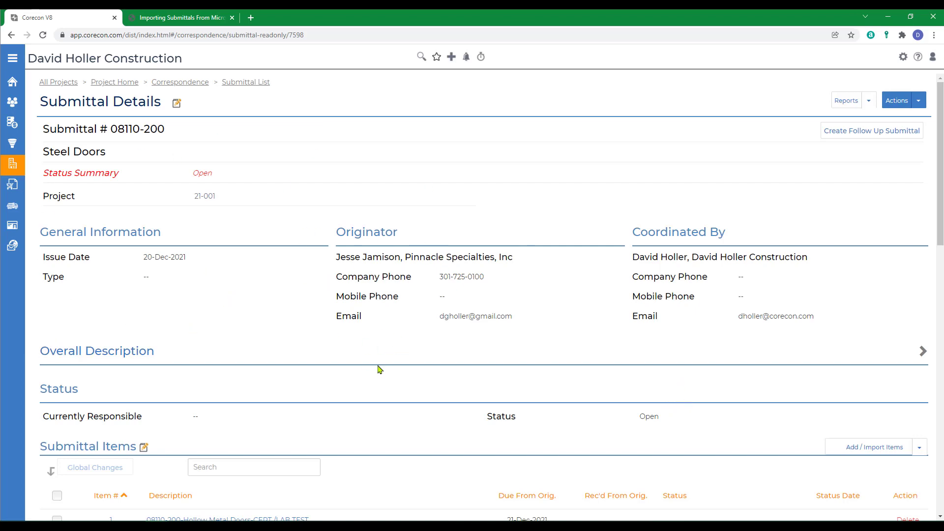
scroll(382, 358, "down", 7)
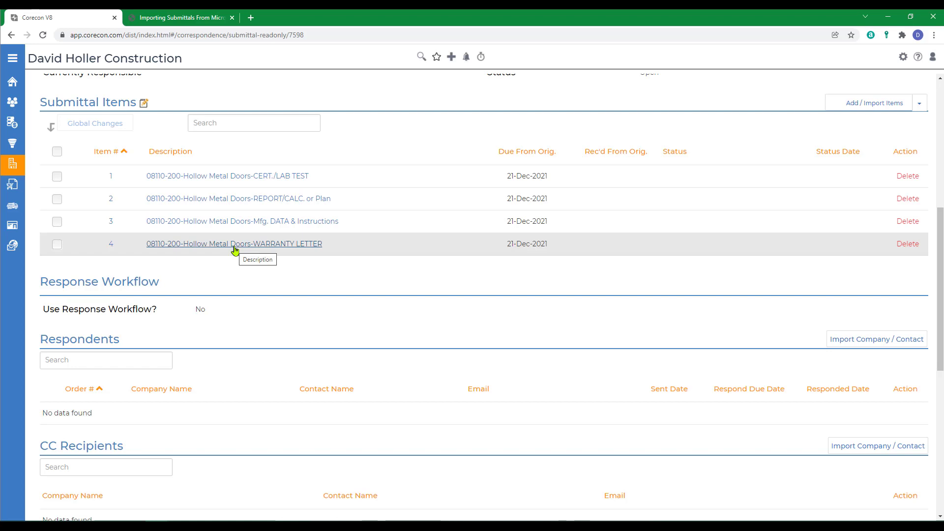
scroll(234, 250, "up", 7)
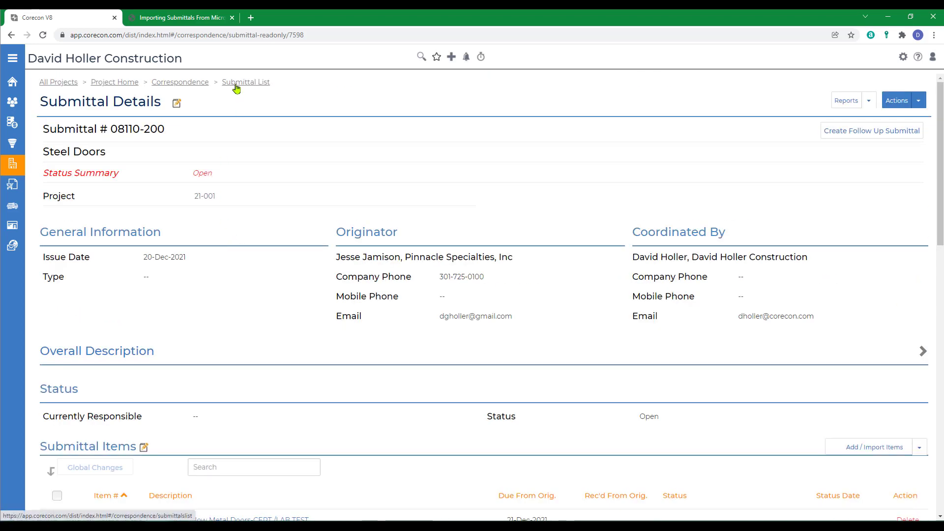
Step: Generate the Submittal to Respondents report as a PDF, then close it
left_click(868, 101)
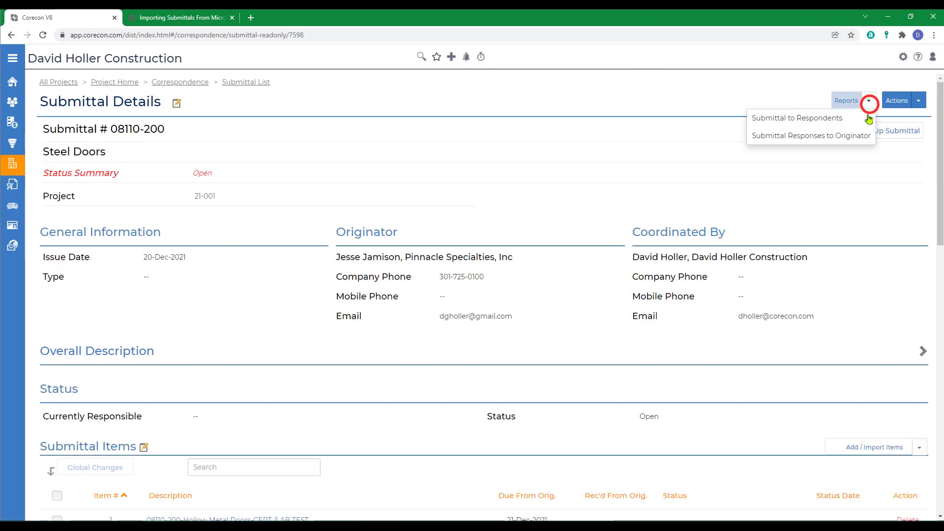
left_click(815, 124)
left_click(456, 157)
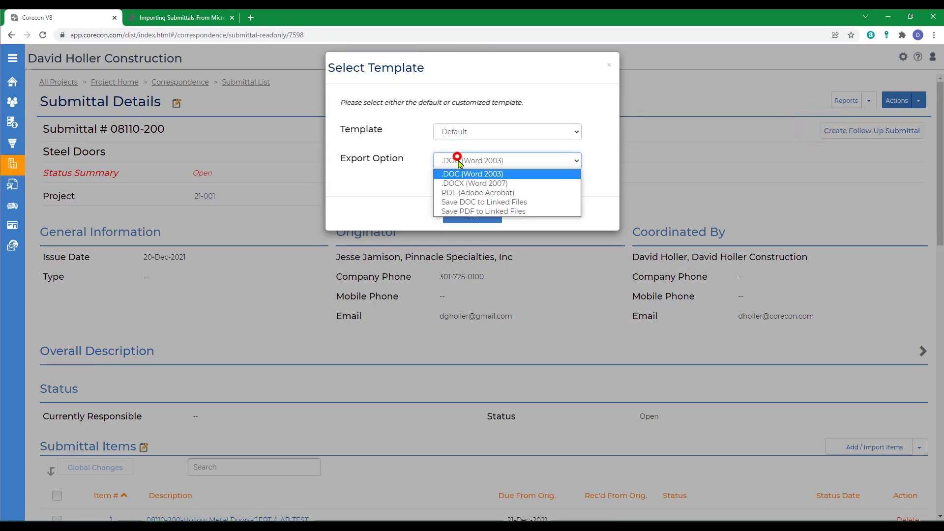
left_click(457, 193)
left_click(469, 216)
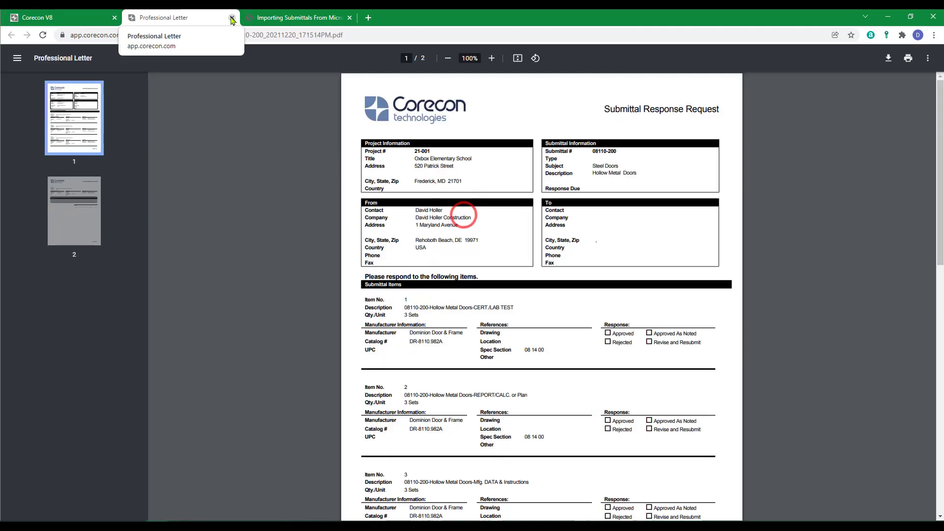
left_click(232, 18)
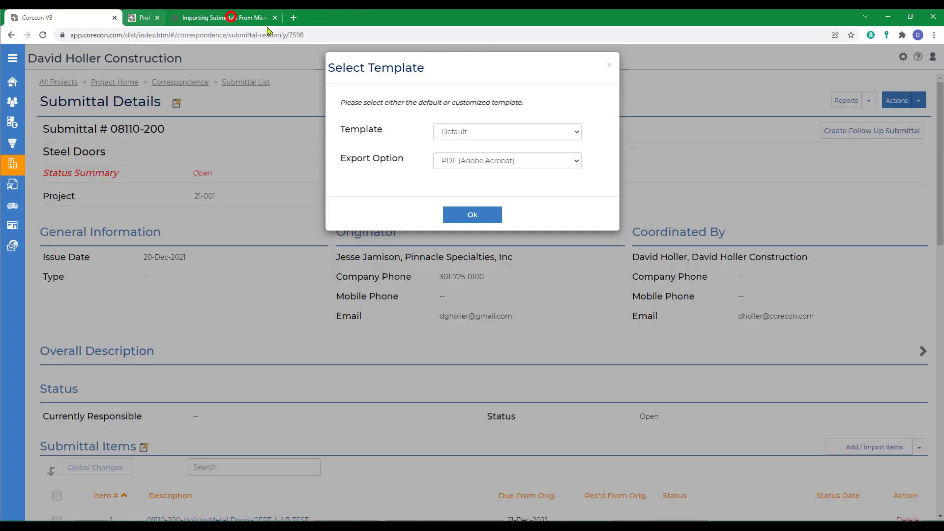
left_click(607, 67)
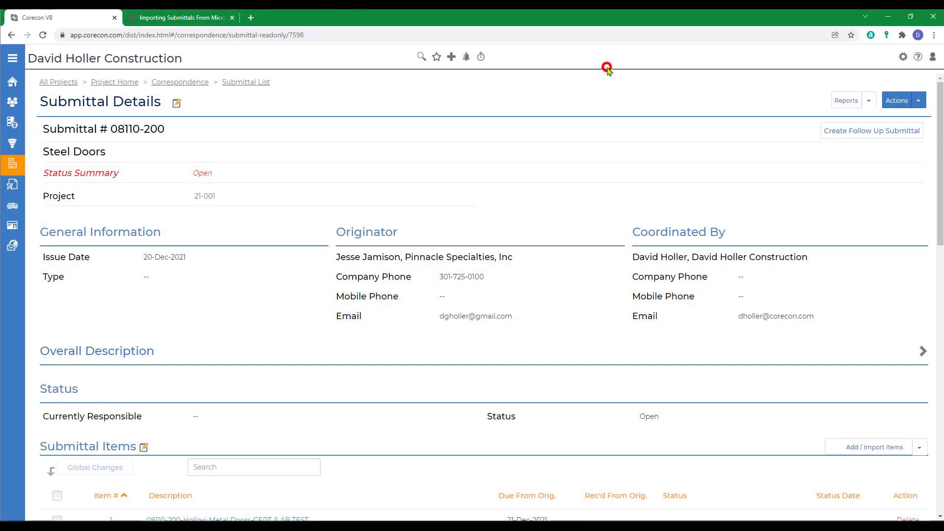
Step: Check the submittal's Actions list without choosing anything and return to the Submittals list
left_click(919, 103)
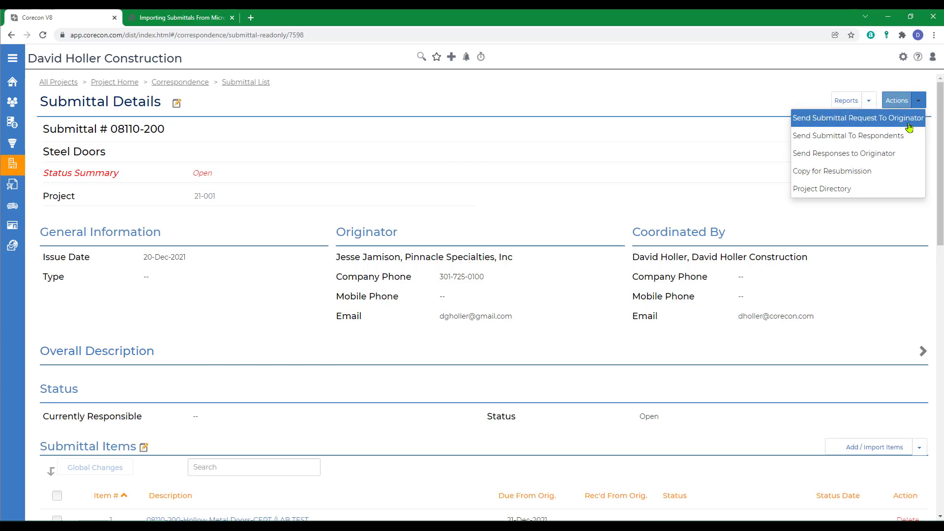
left_click(417, 100)
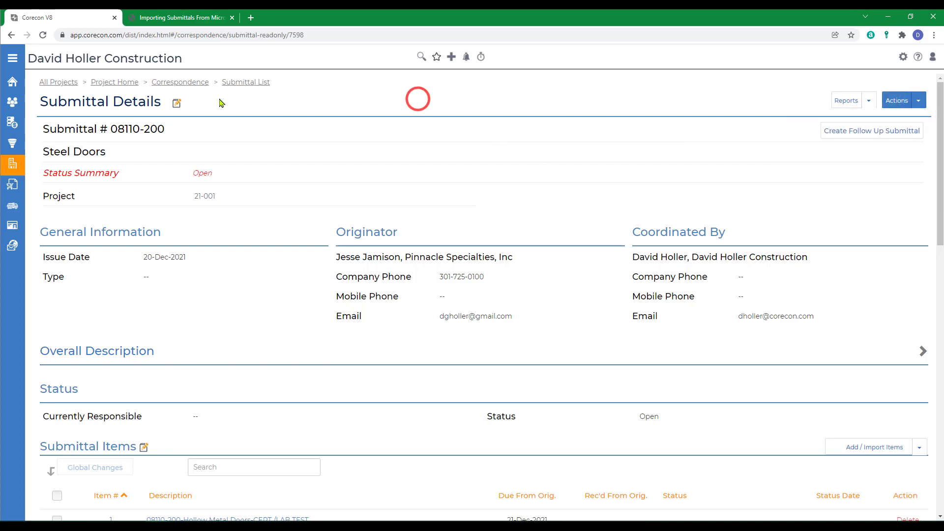
left_click(918, 102)
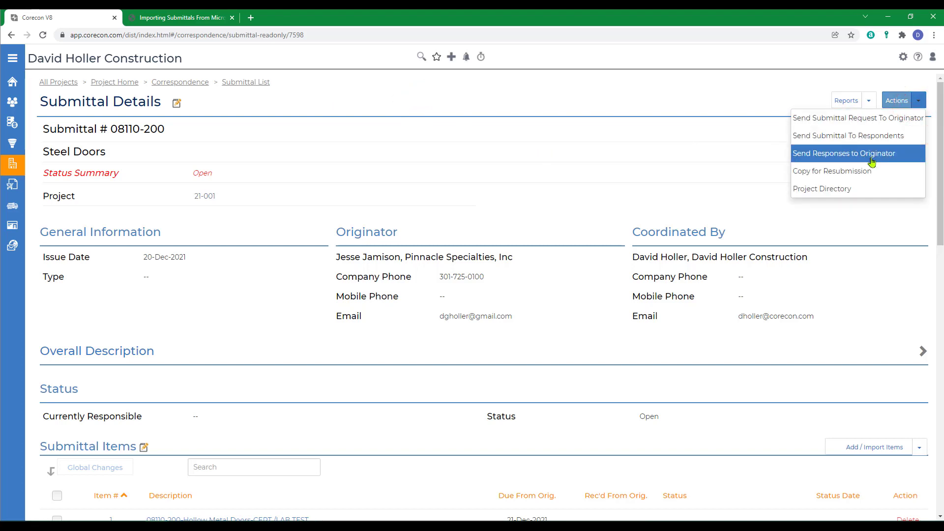
left_click(358, 84)
left_click(234, 82)
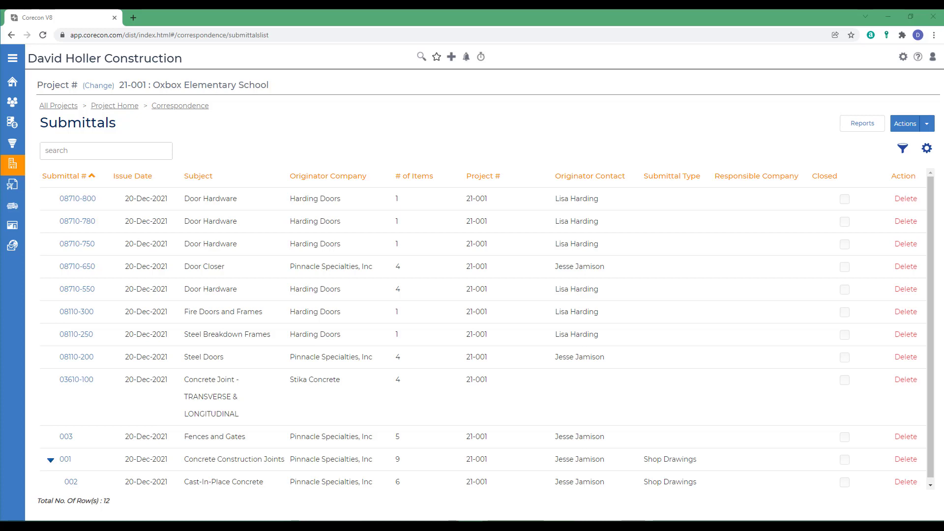
Step: Start the Copy Submittal wizard and choose project 17-000 as the source
left_click(87, 136)
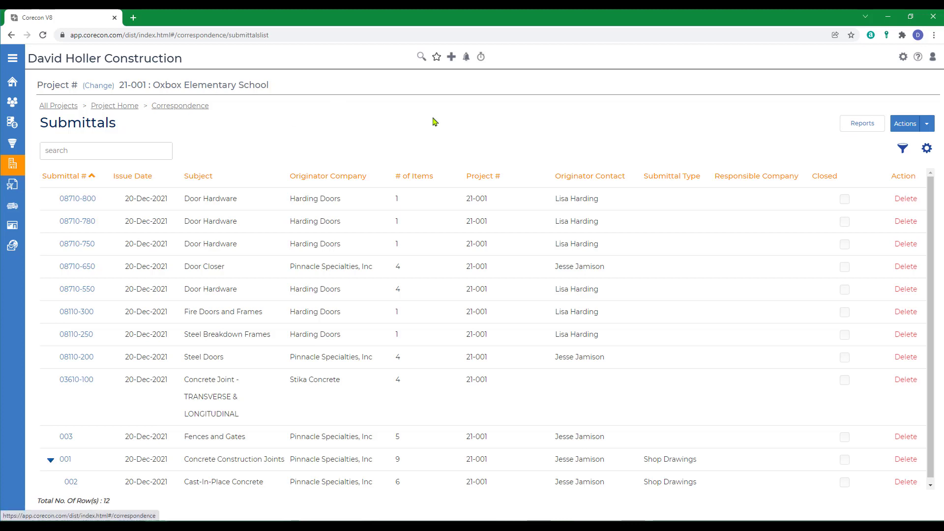
left_click(924, 124)
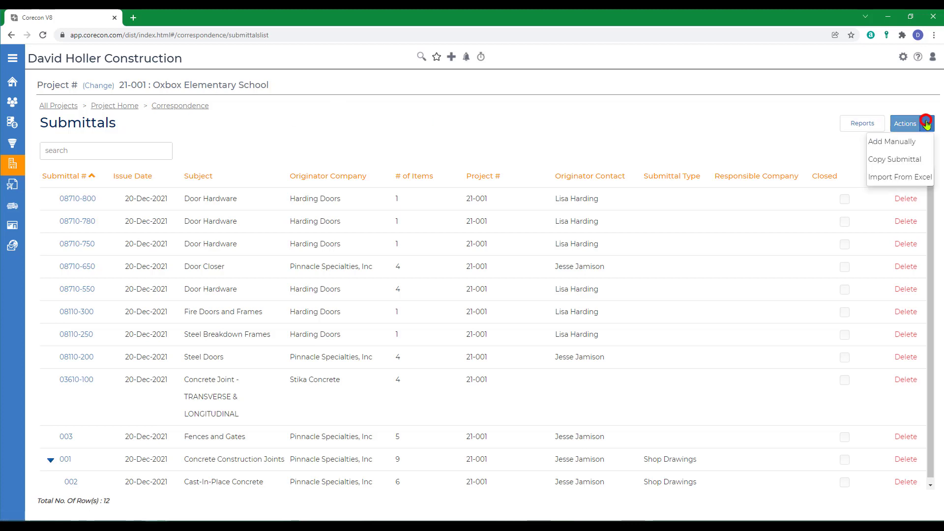
left_click(889, 160)
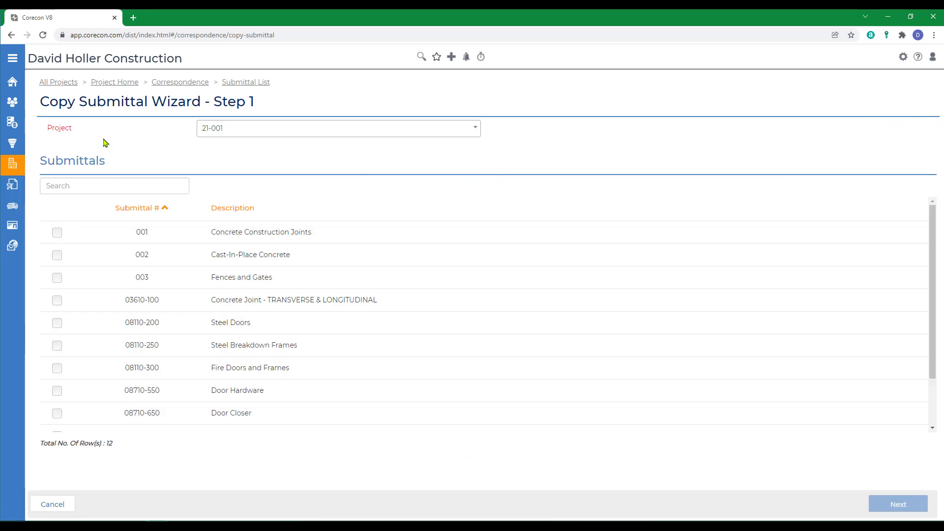
left_click(236, 131)
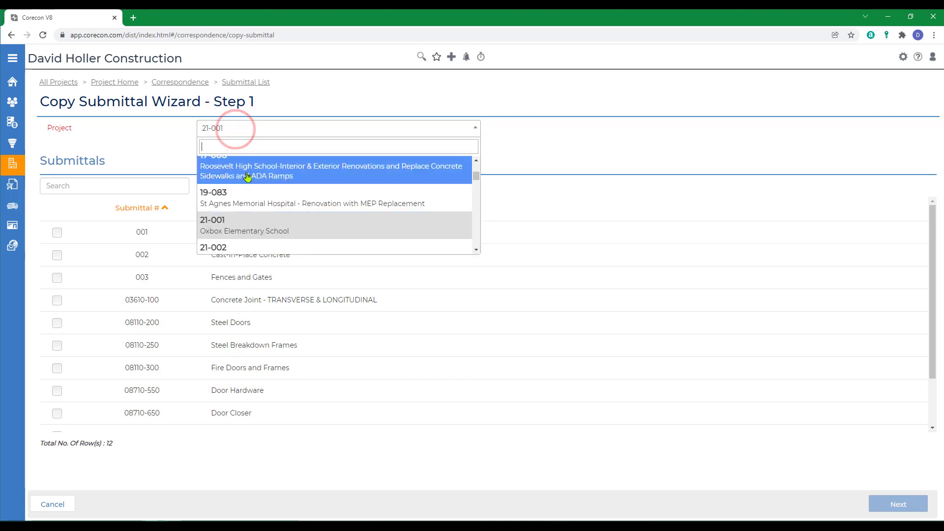
scroll(248, 186, "up", 3)
scroll(258, 217, "down", 5)
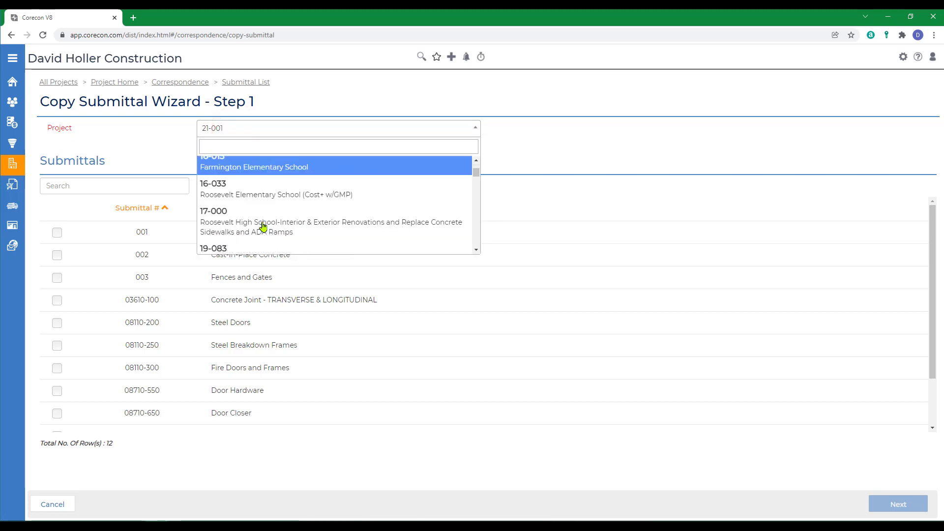
scroll(399, 185, "up", 2)
left_click(247, 206)
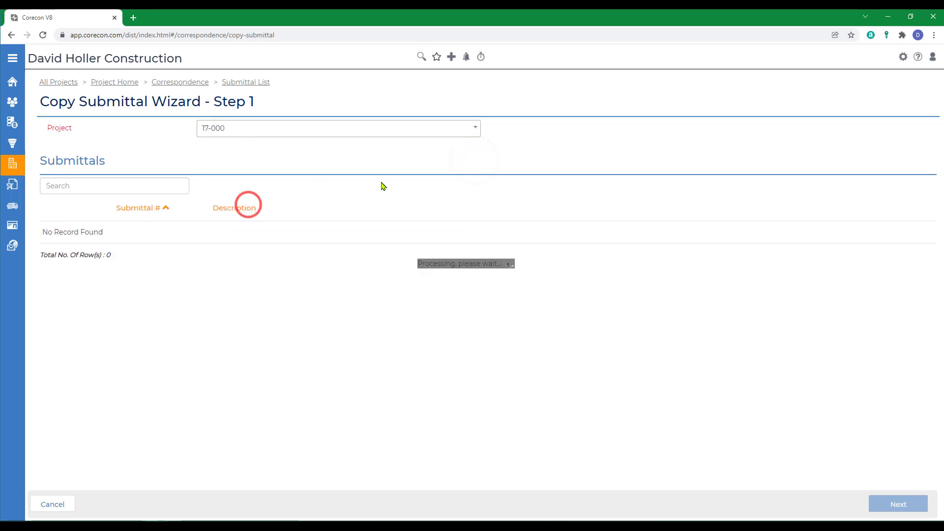
Step: Tick submittal 402 Tank Submittal and complete the wizard into project 21-001
scroll(177, 324, "down", 20)
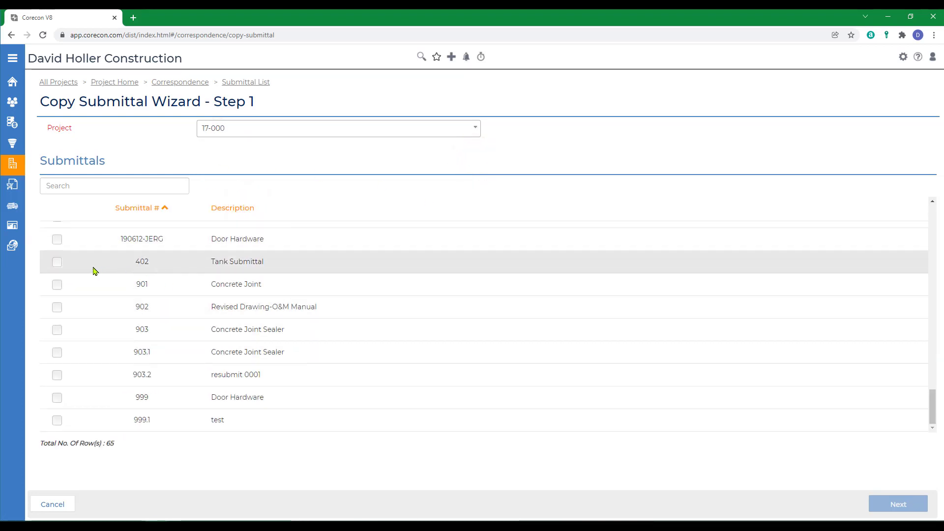
left_click(57, 262)
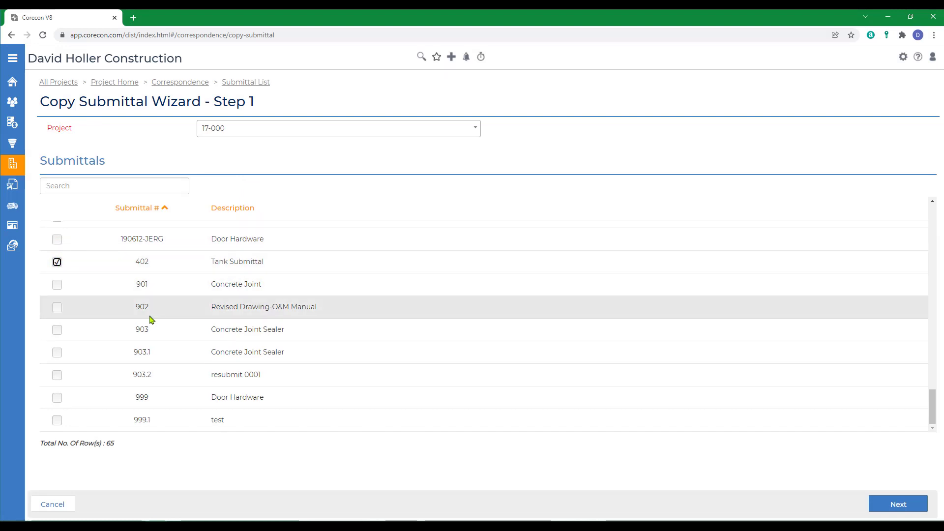
left_click(897, 503)
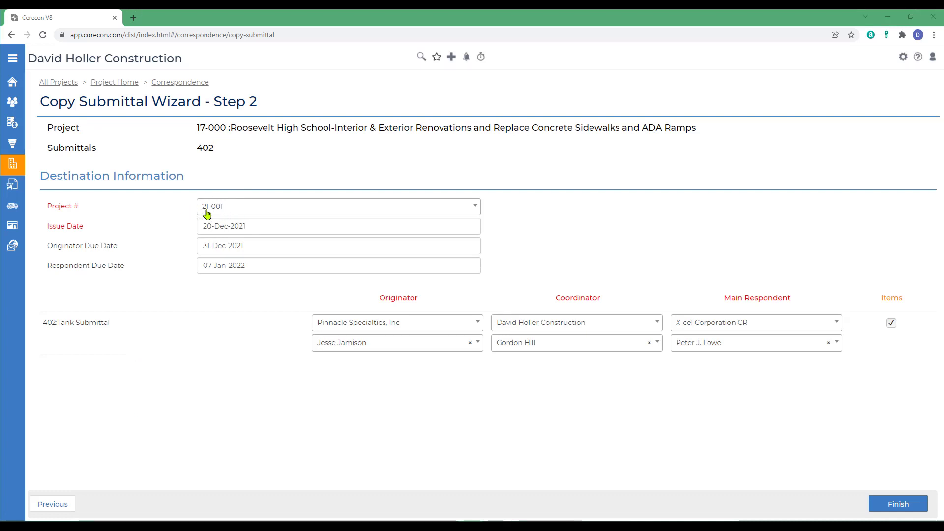
left_click(888, 506)
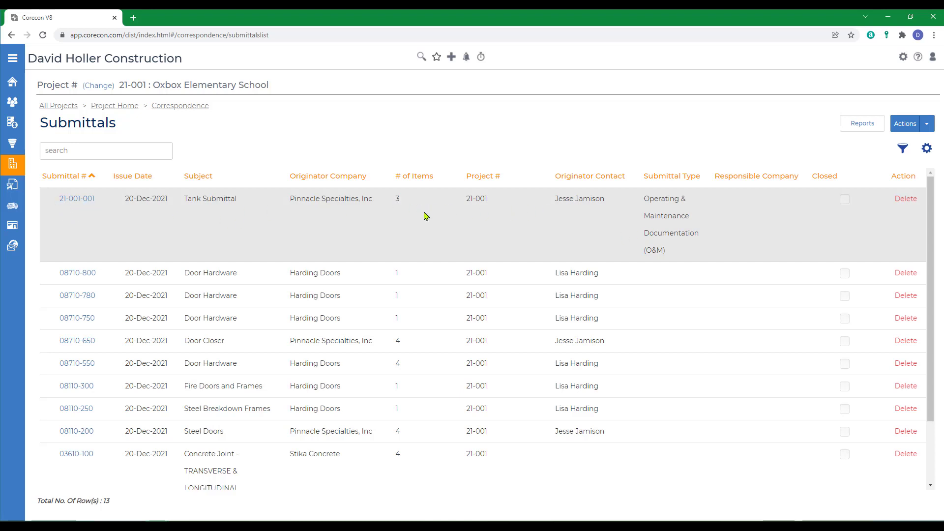
Step: Open the new submittal 21-001-001 Tank Submittal, scroll through its details, and check its Actions menu
left_click(77, 199)
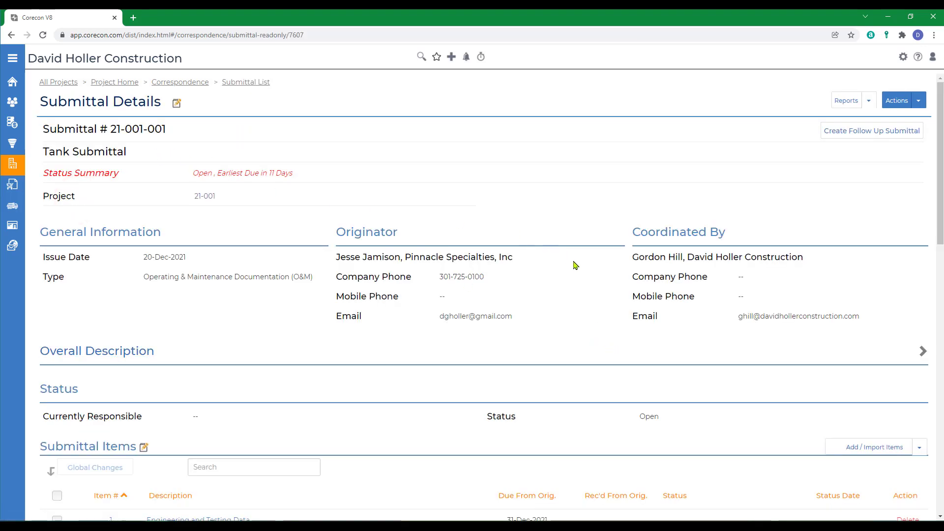
scroll(589, 342, "down", 5)
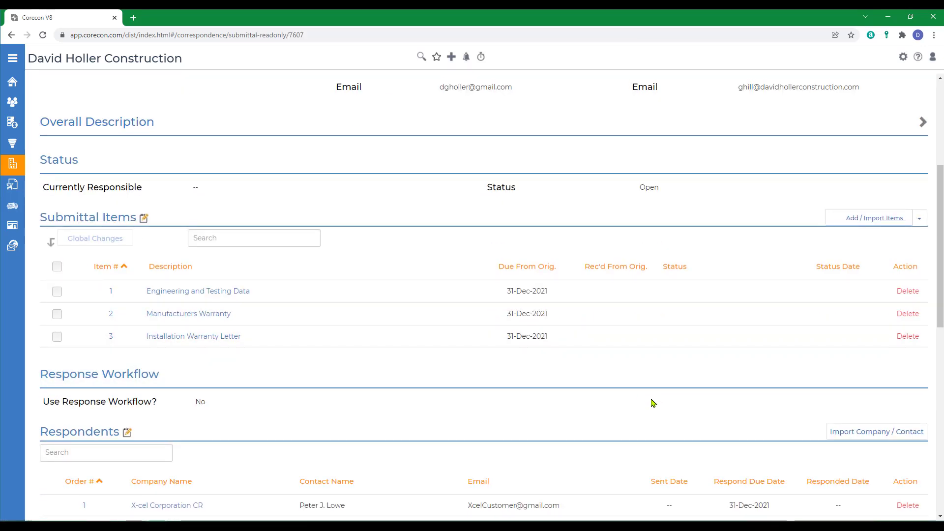
scroll(652, 402, "down", 7)
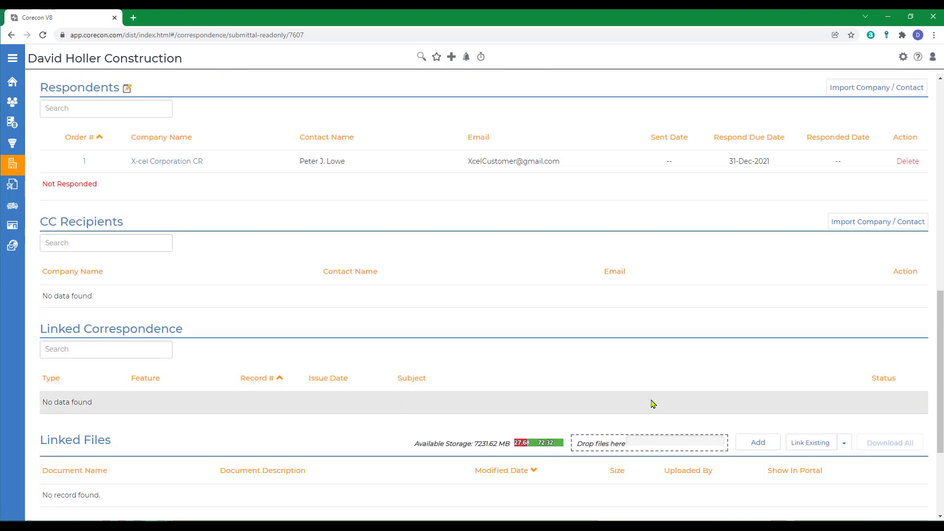
scroll(679, 268, "down", 3)
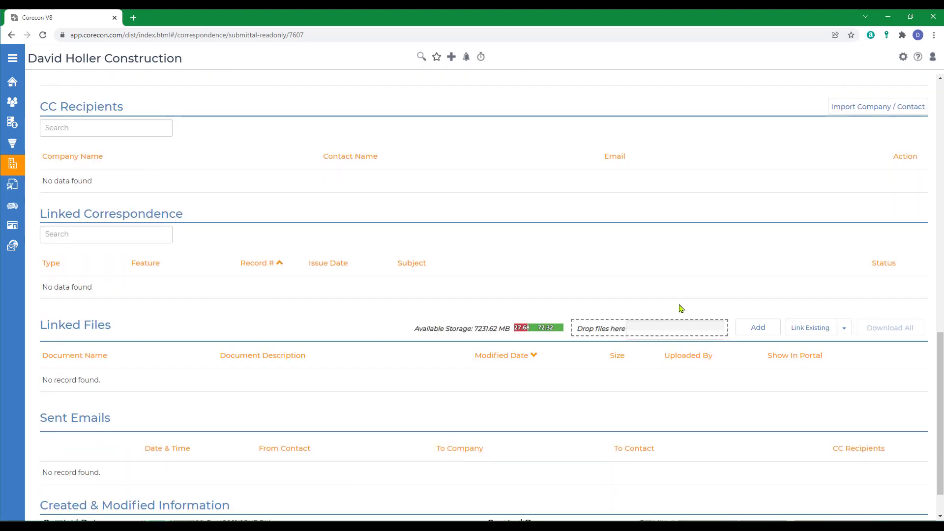
scroll(680, 295, "up", 4)
scroll(681, 312, "up", 15)
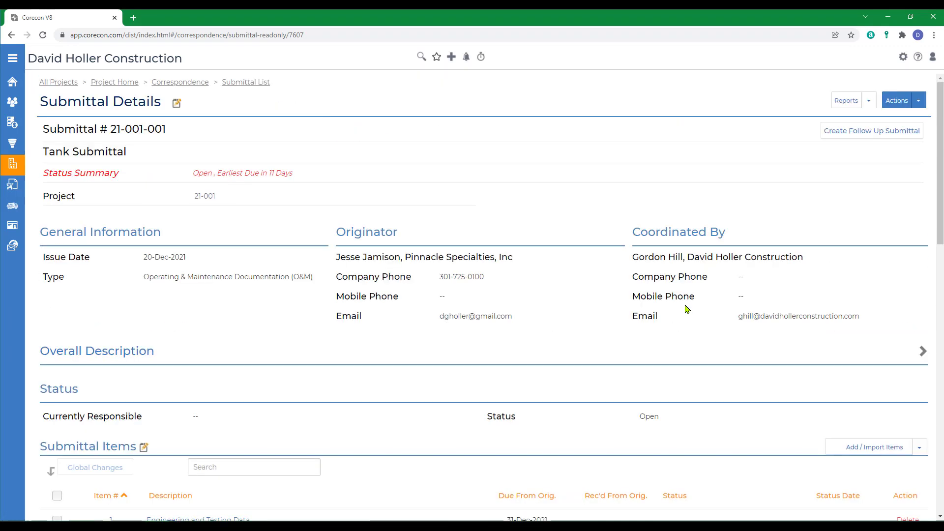
left_click(921, 106)
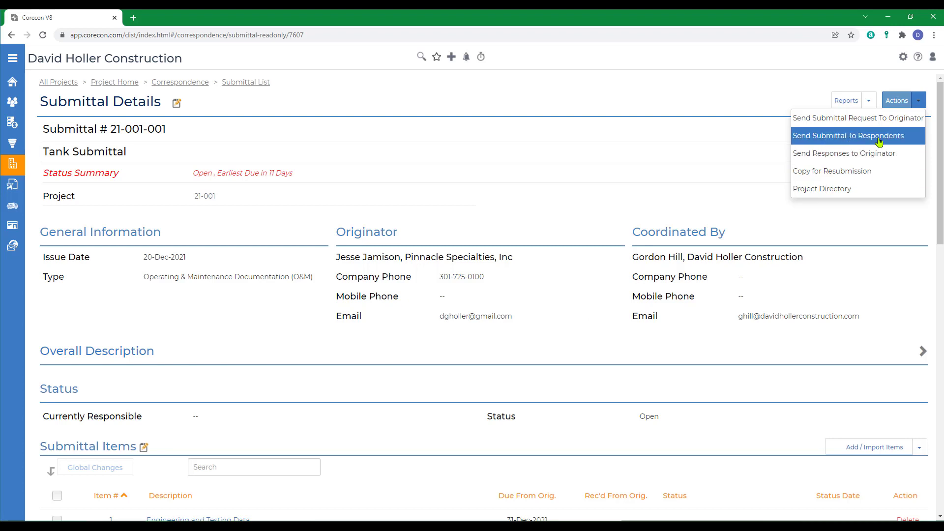
left_click(769, 94)
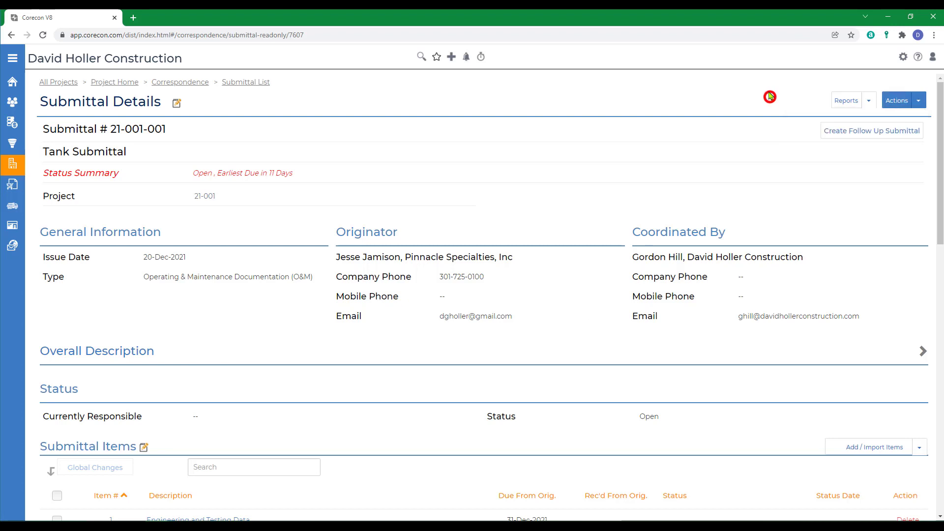
Step: Open Leads and Projects > Correspondence > Submittals Overview in help and scroll to Options to Create Submittals
left_click(918, 58)
left_click(65, 217)
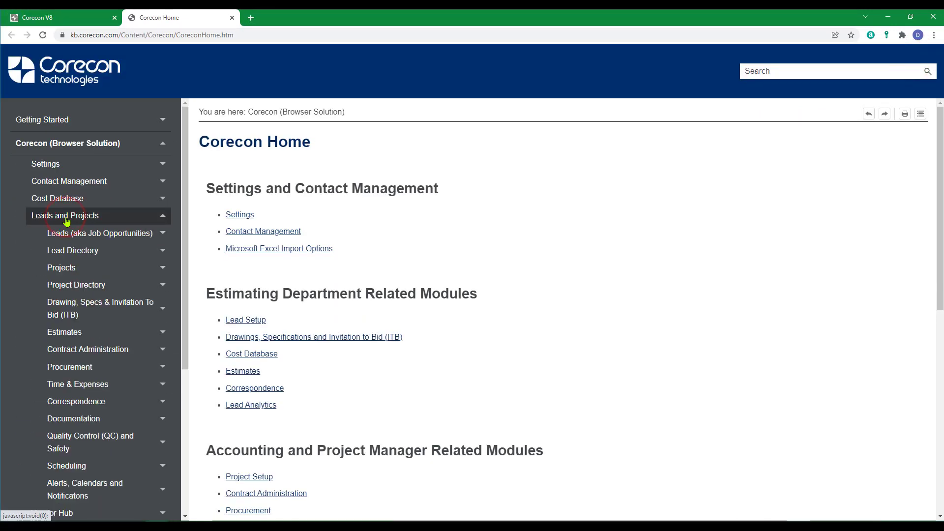
left_click(92, 399)
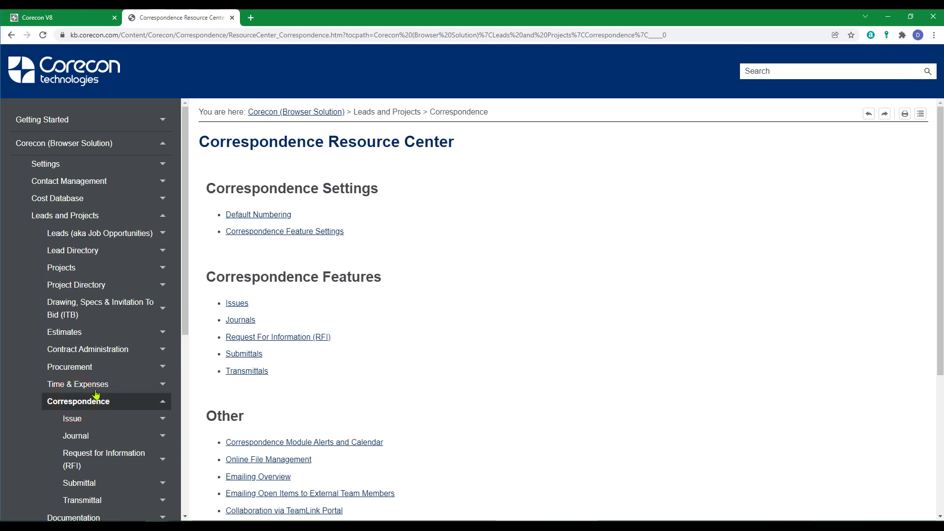
scroll(96, 395, "down", 5)
left_click(82, 254)
scroll(415, 388, "down", 5)
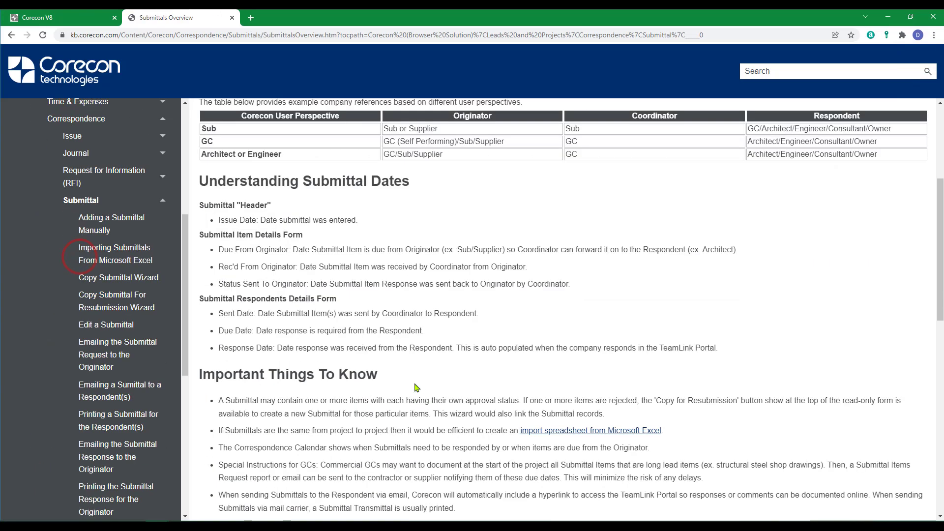
scroll(415, 387, "down", 5)
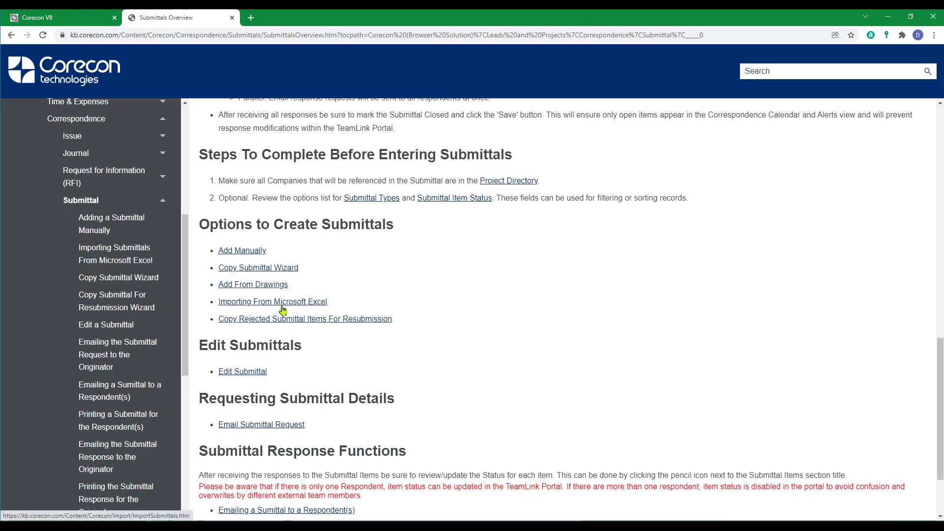